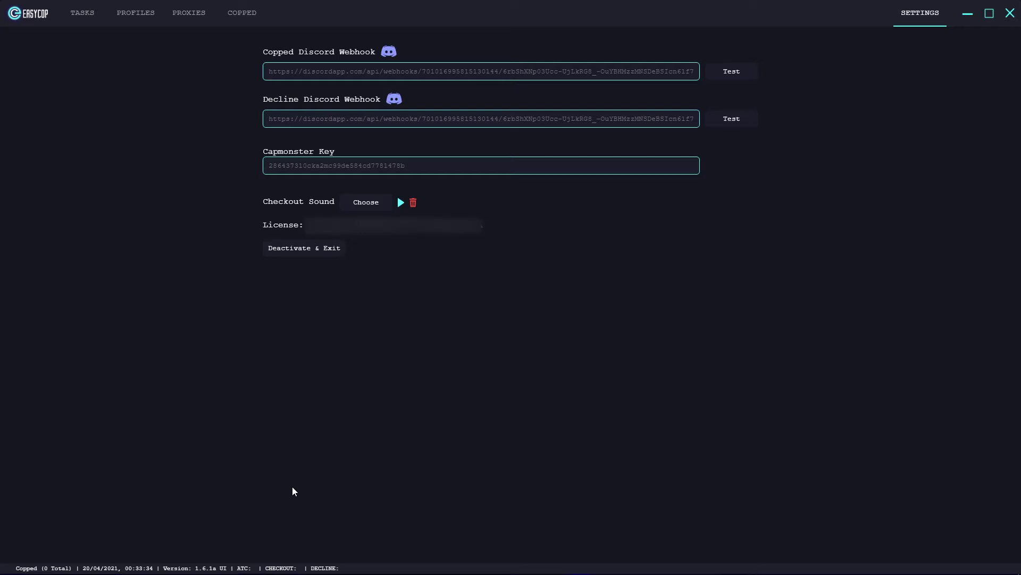
Step: Switch to the Copped page to view the empty copped-items table
{"action": "left_click", "coordinate": [232, 21]}
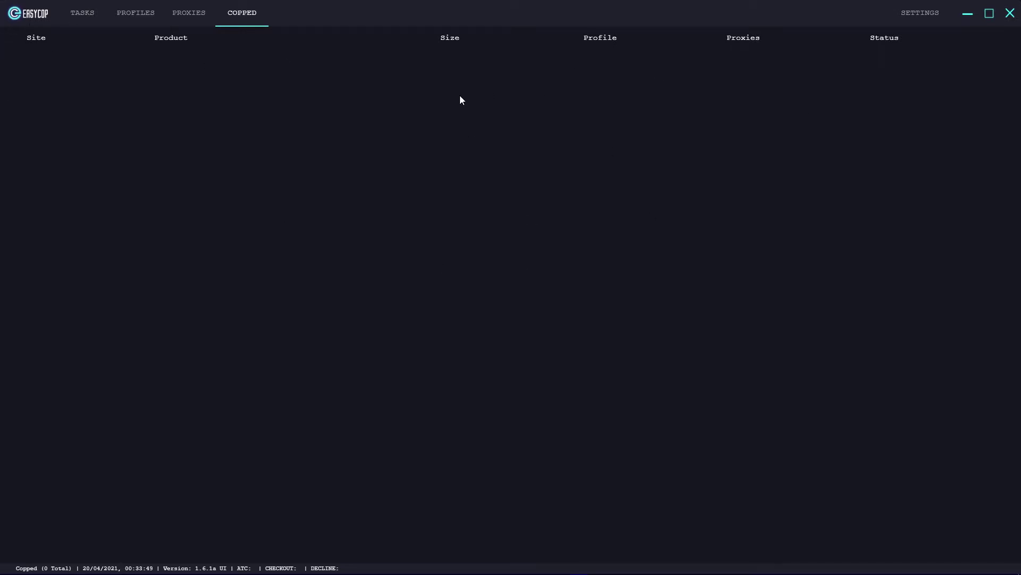
Step: Go to the Proxies page and check the still-empty proxy list dropdown
{"action": "left_click", "coordinate": [196, 14]}
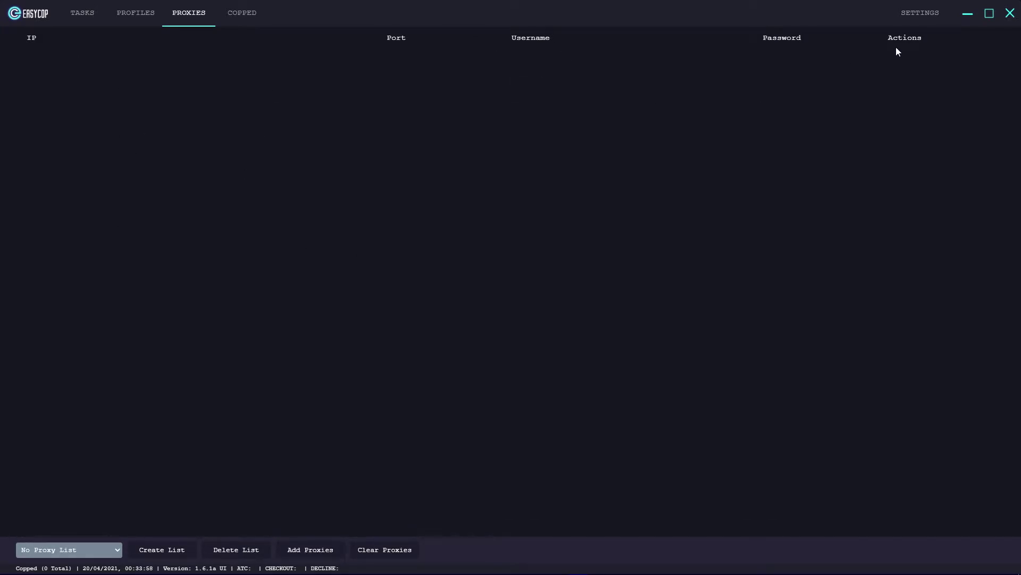
{"action": "left_click", "coordinate": [95, 543]}
{"action": "left_click", "coordinate": [96, 547]}
Step: Create a proxy list named 'Video Test' with the pasted pr.blankpremium.co.uk:7777 proxy
{"action": "left_click", "coordinate": [162, 552]}
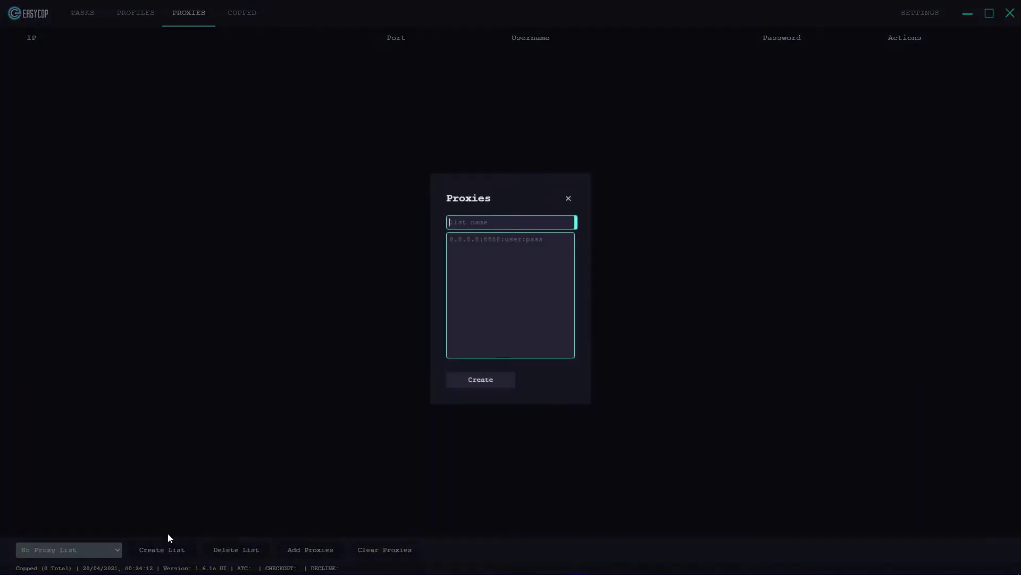
{"action": "type", "text": "Video"}
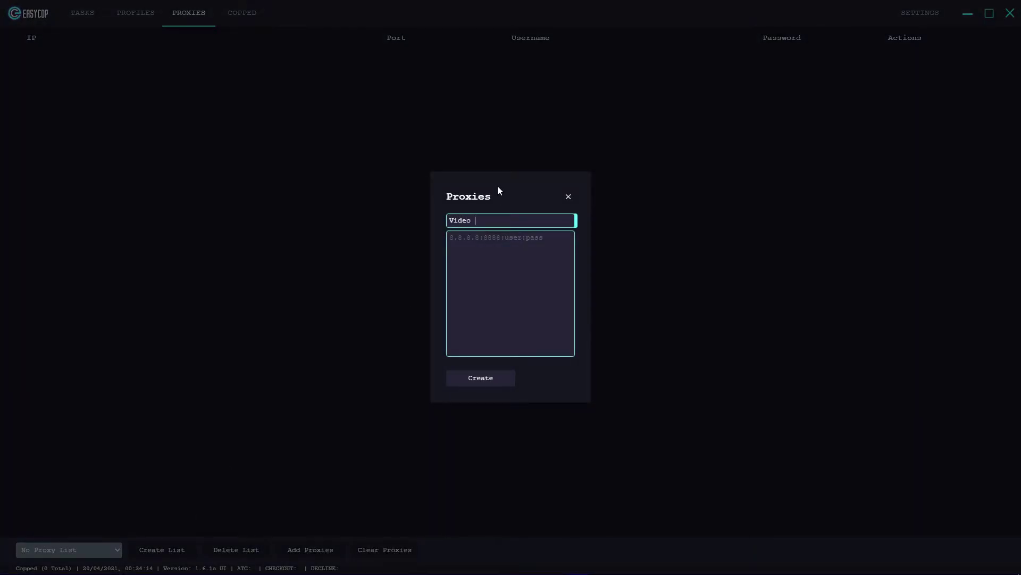
{"action": "type", "text": " Test"}
{"action": "left_click", "coordinate": [538, 262]}
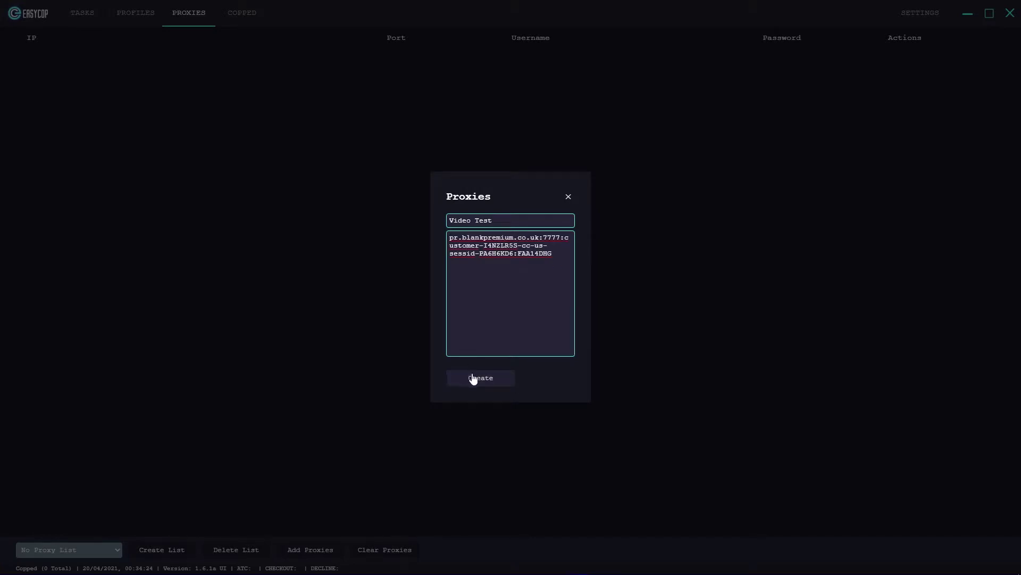
{"action": "left_click", "coordinate": [472, 378]}
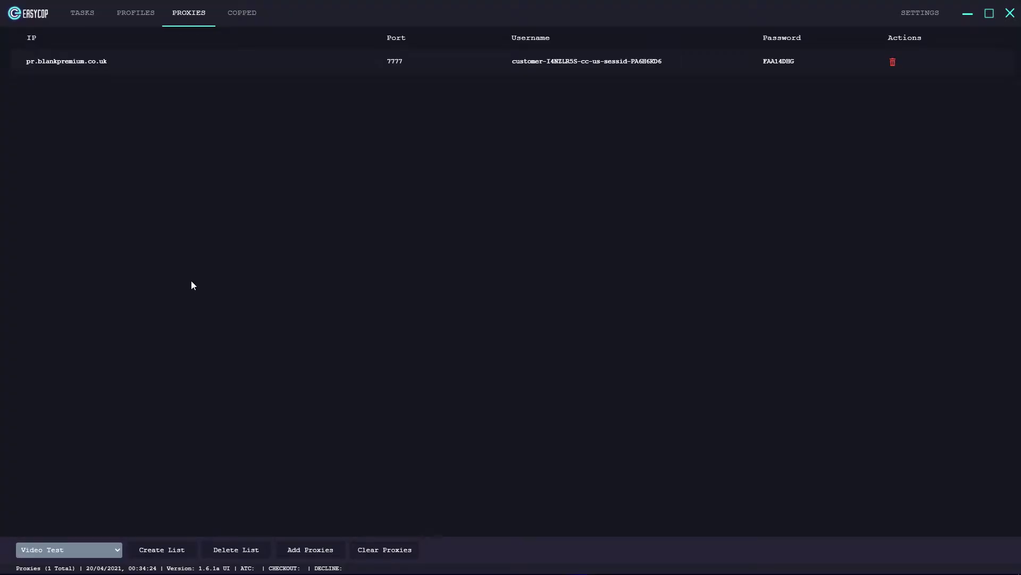
Step: Confirm Video Test is the selected proxy list, then move to the Profiles page
{"action": "left_click", "coordinate": [80, 551]}
{"action": "left_click", "coordinate": [57, 550]}
{"action": "left_click", "coordinate": [68, 546]}
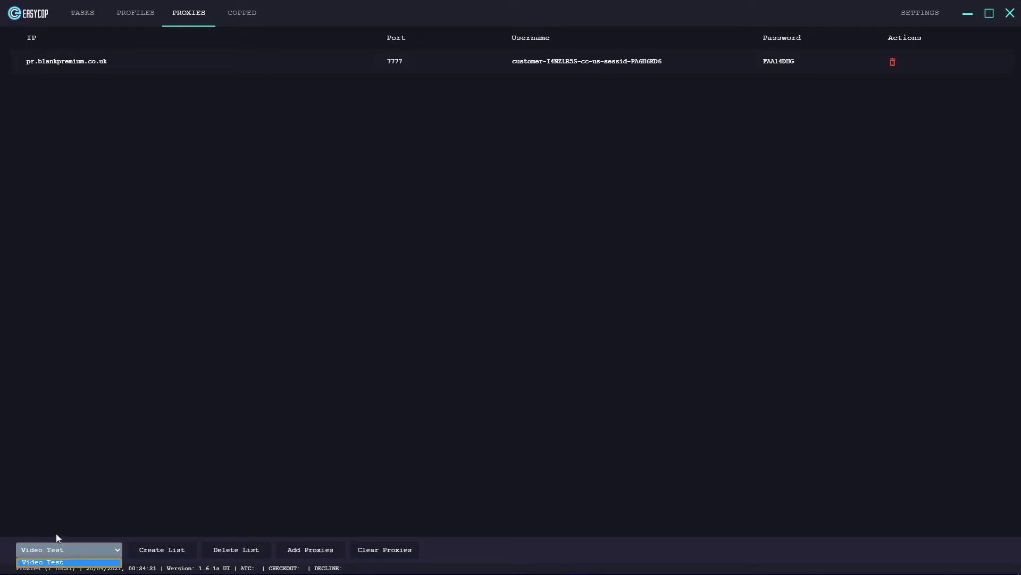
{"action": "left_click", "coordinate": [75, 528]}
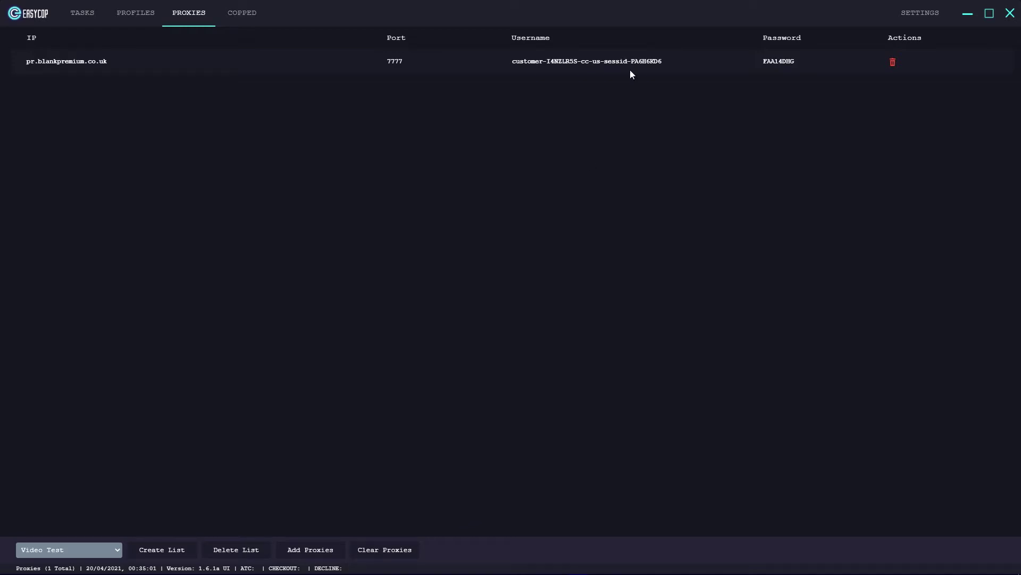
{"action": "left_click", "coordinate": [135, 14]}
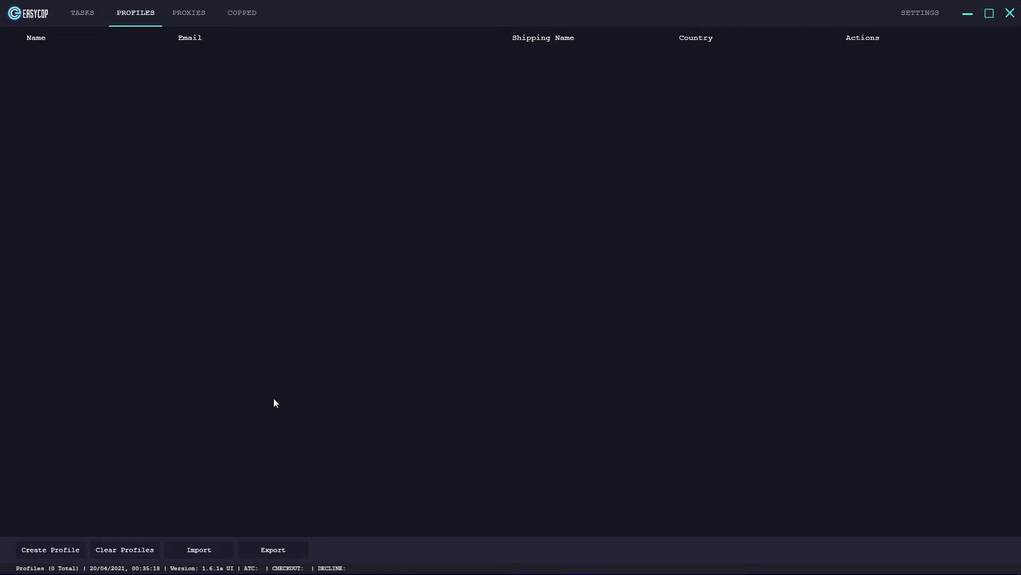
Step: Start a new checkout profile named Video Test, leaving checkout frequency unchanged
{"action": "left_click", "coordinate": [51, 549]}
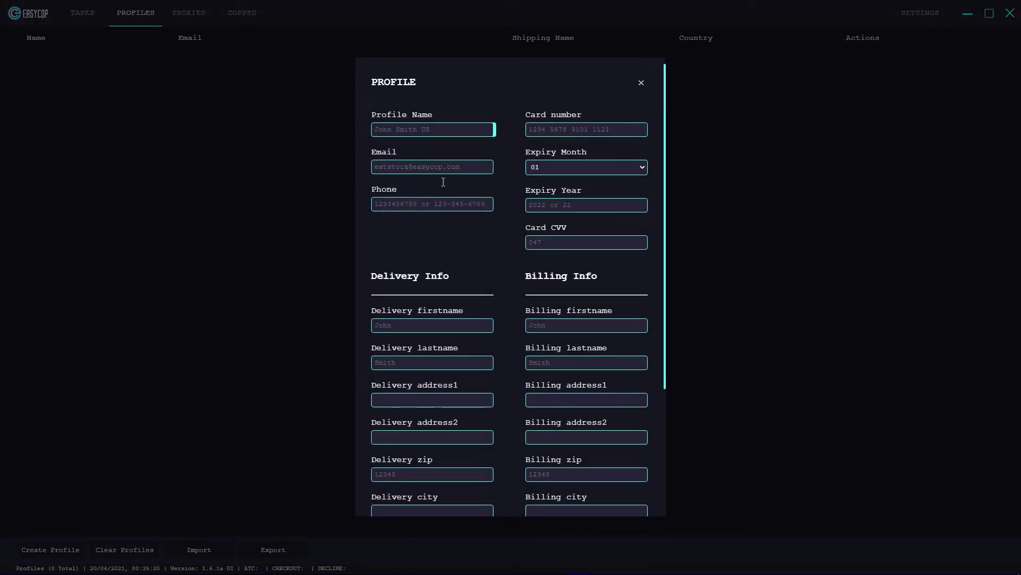
{"action": "scroll", "coordinate": [612, 115], "scroll_direction": "down", "scroll_amount": 2}
{"action": "scroll", "coordinate": [613, 137], "scroll_direction": "up", "scroll_amount": 2}
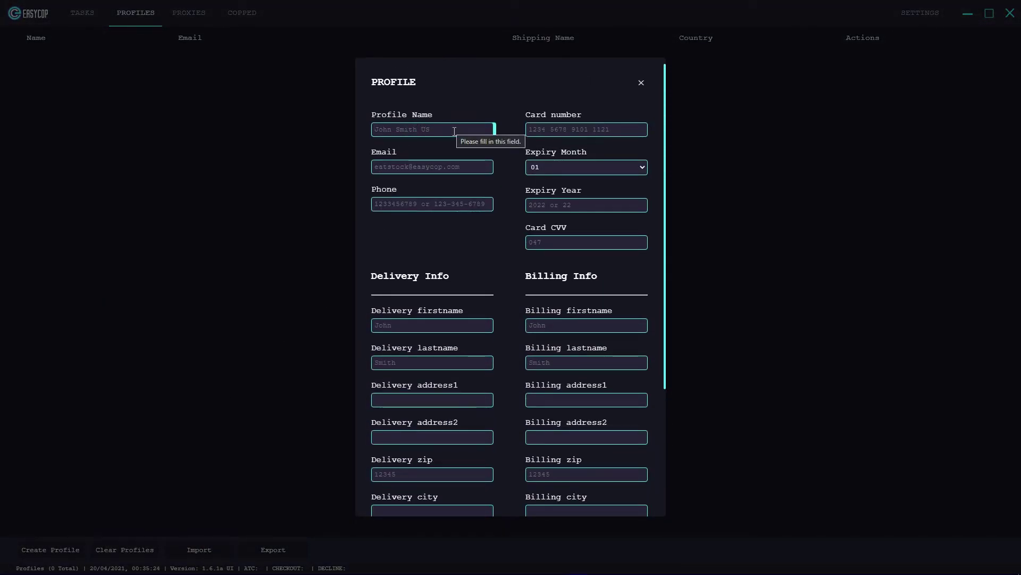
{"action": "left_click", "coordinate": [453, 131]}
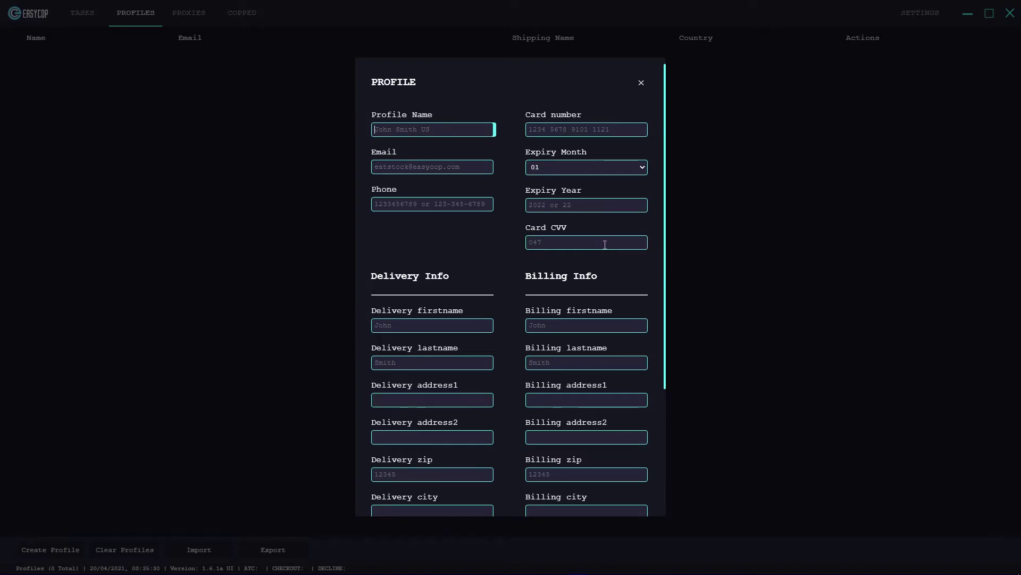
{"action": "scroll", "coordinate": [591, 203], "scroll_direction": "down", "scroll_amount": 3}
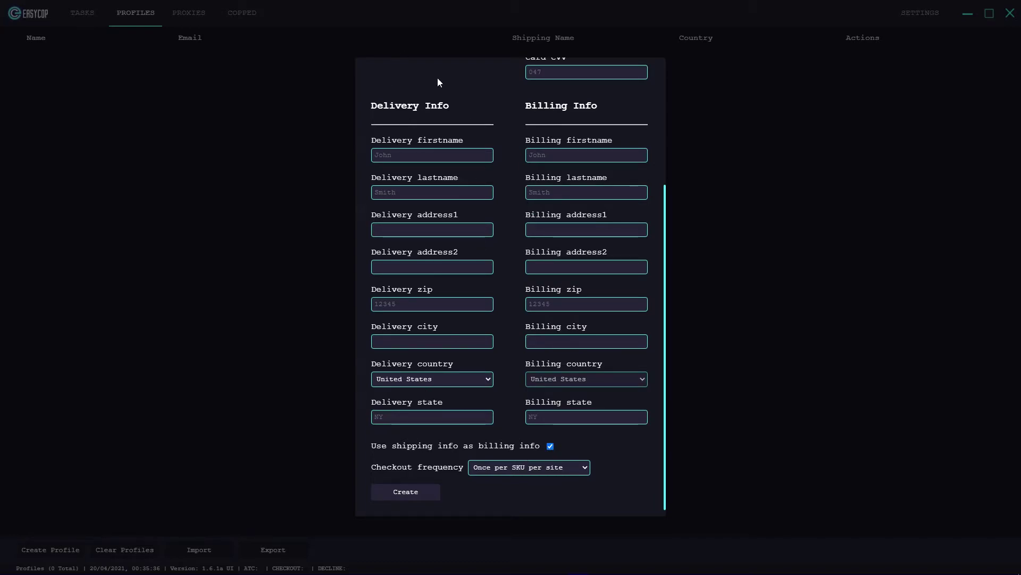
{"action": "left_click", "coordinate": [572, 465]}
{"action": "left_click", "coordinate": [572, 466]}
Step: Review the card, delivery and billing details and create the Video Test profile
{"action": "scroll", "coordinate": [559, 436], "scroll_direction": "up", "scroll_amount": 3}
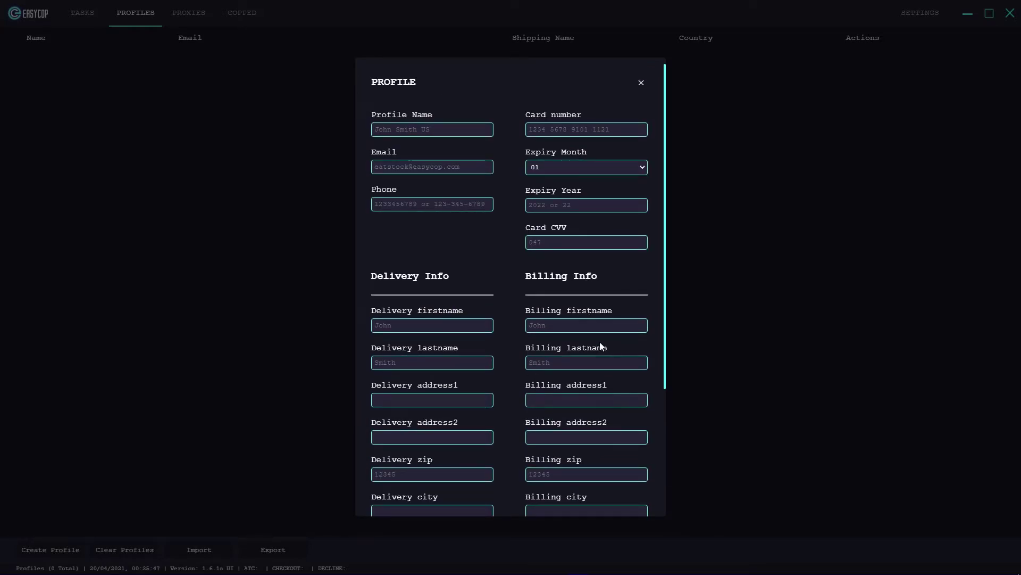
{"action": "scroll", "coordinate": [495, 242], "scroll_direction": "down", "scroll_amount": 3}
{"action": "scroll", "coordinate": [569, 313], "scroll_direction": "up", "scroll_amount": 3}
{"action": "scroll", "coordinate": [588, 351], "scroll_direction": "down", "scroll_amount": 3}
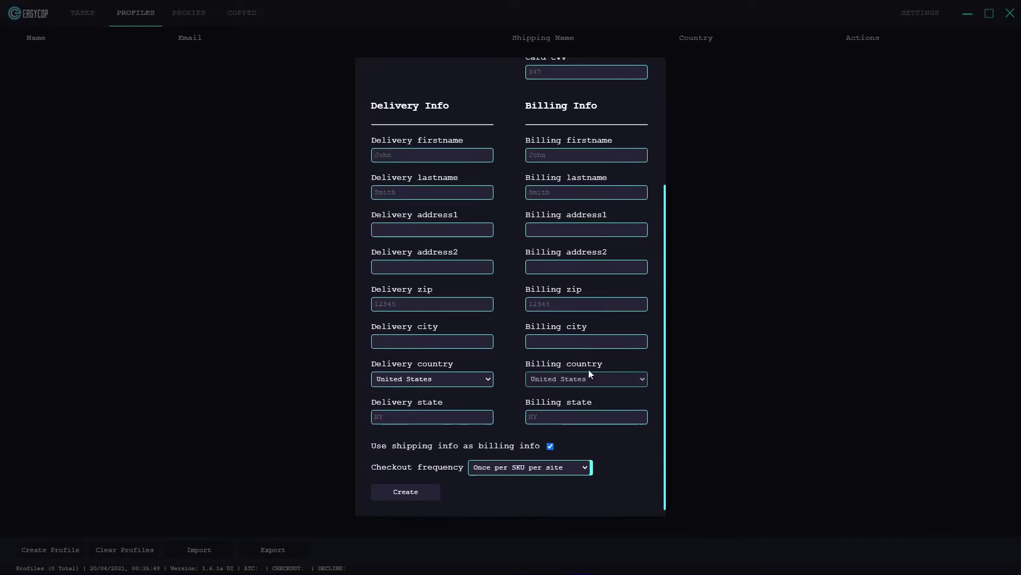
{"action": "scroll", "coordinate": [516, 319], "scroll_direction": "up", "scroll_amount": 3}
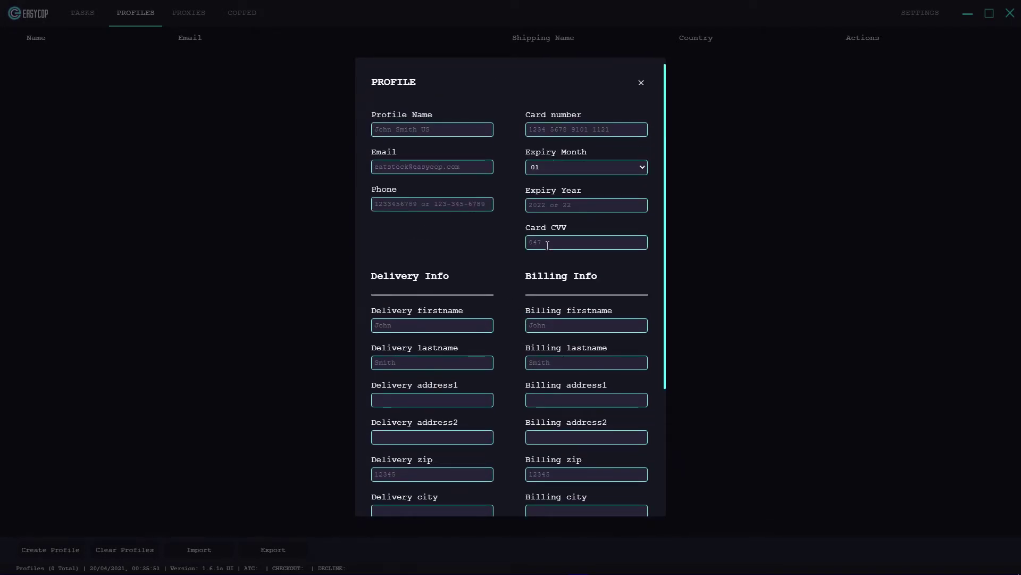
{"action": "scroll", "coordinate": [537, 229], "scroll_direction": "down", "scroll_amount": 1}
{"action": "scroll", "coordinate": [511, 197], "scroll_direction": "up", "scroll_amount": 1}
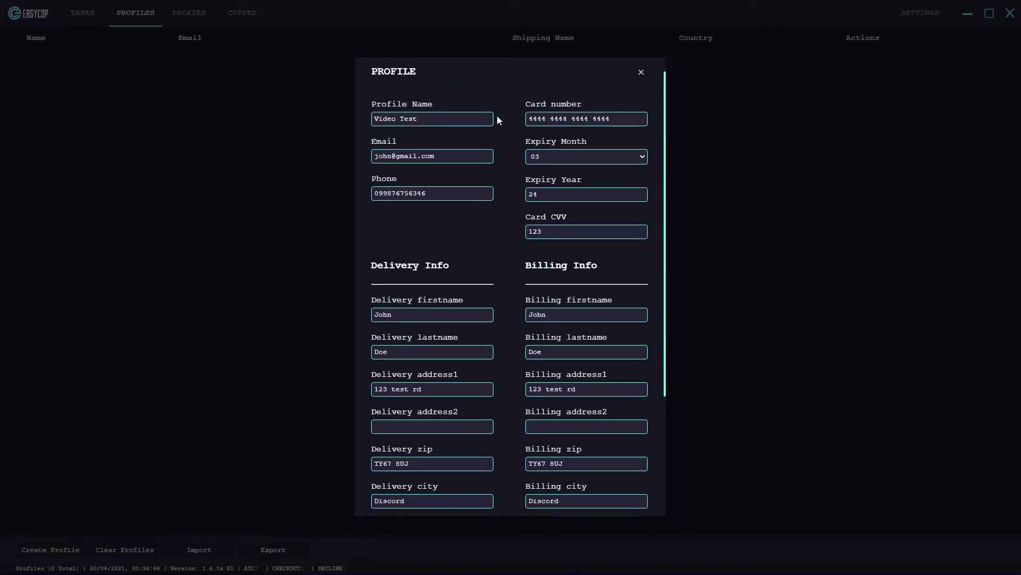
{"action": "scroll", "coordinate": [493, 107], "scroll_direction": "down", "scroll_amount": 3}
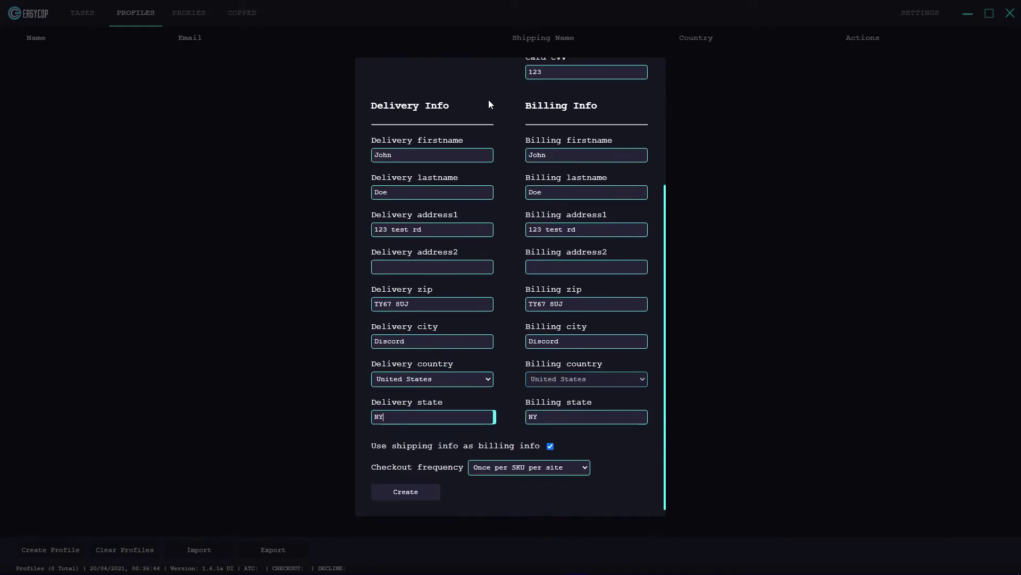
{"action": "scroll", "coordinate": [489, 100], "scroll_direction": "up", "scroll_amount": 3}
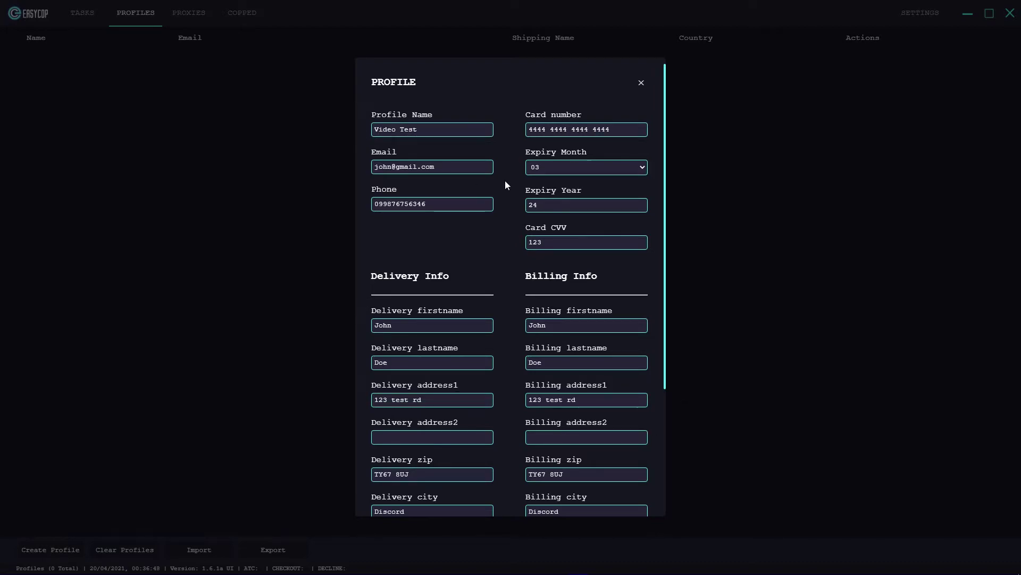
{"action": "scroll", "coordinate": [474, 247], "scroll_direction": "down", "scroll_amount": 5}
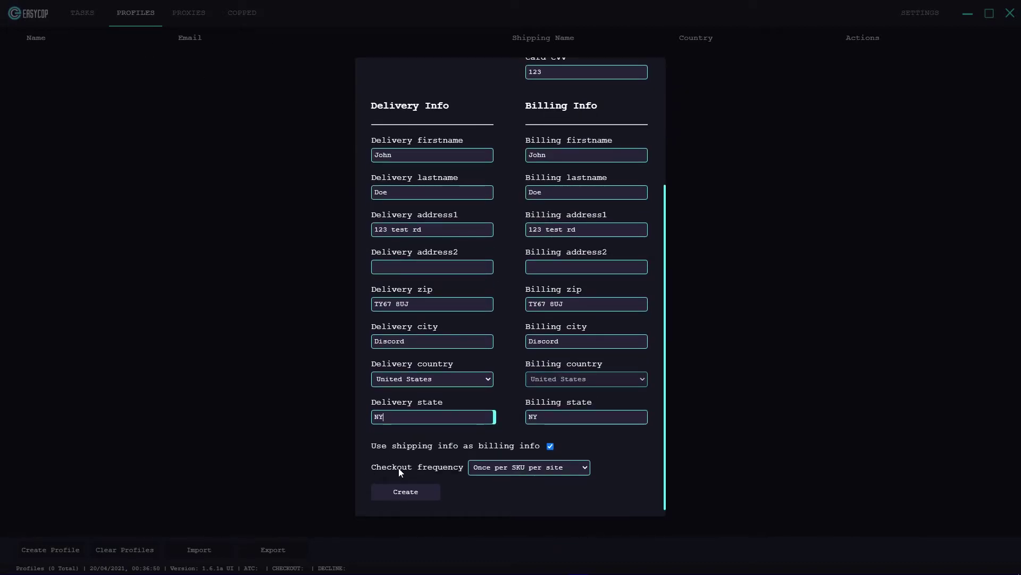
{"action": "left_click", "coordinate": [408, 489]}
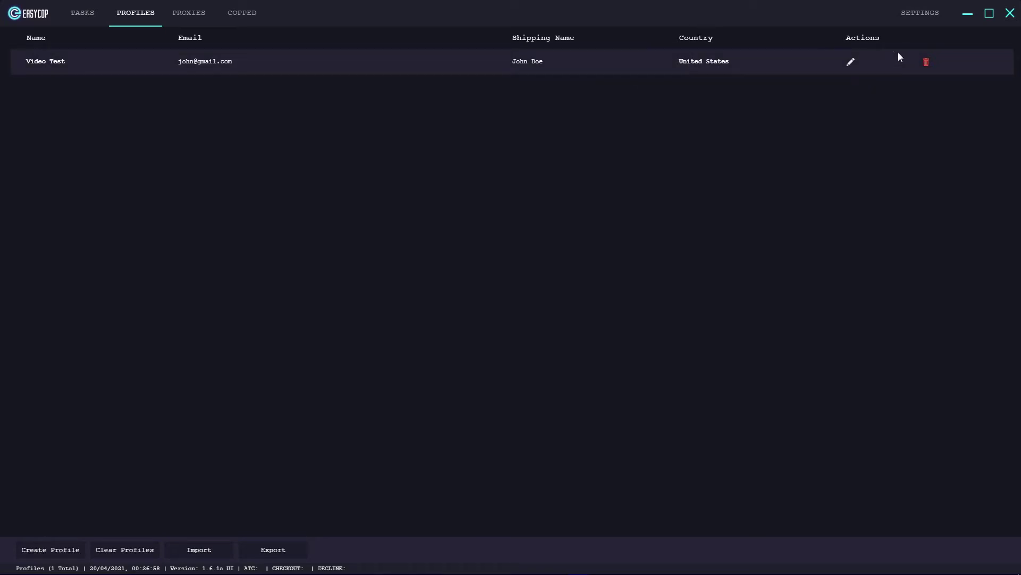
Step: Inspect the Video Test profile, clone it, then delete the Video Test 1 copy
{"action": "left_click", "coordinate": [851, 62]}
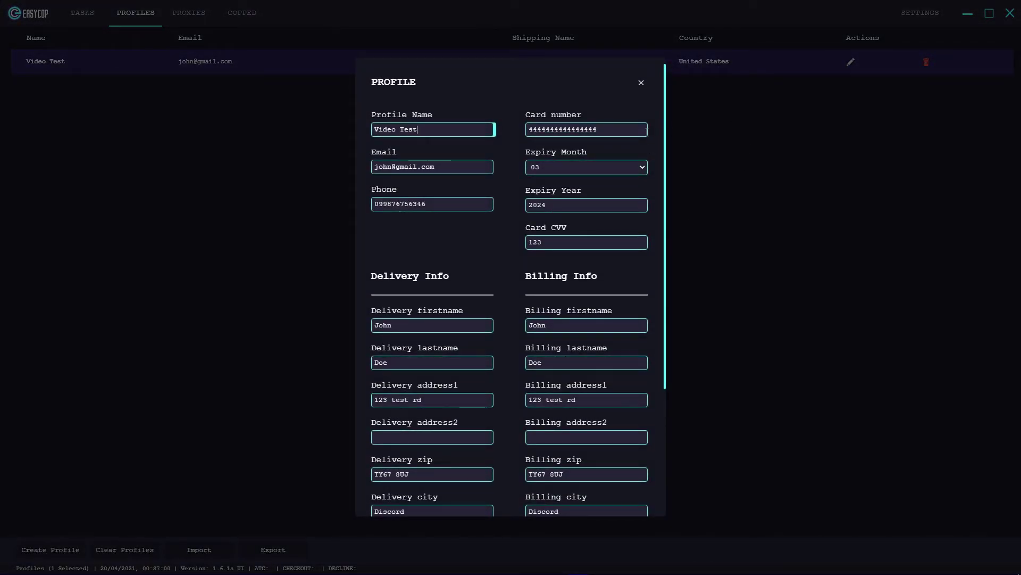
{"action": "left_click", "coordinate": [641, 84]}
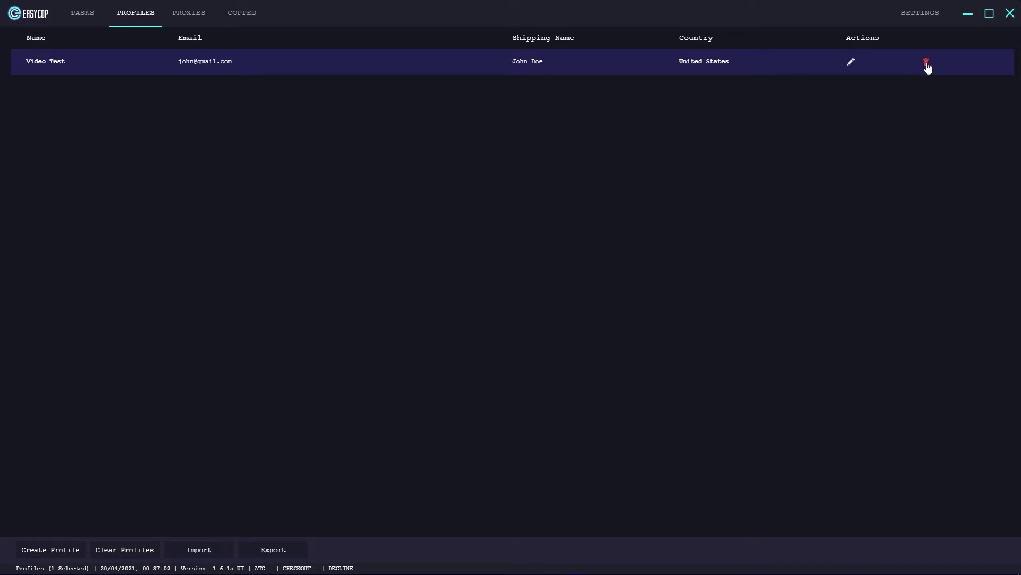
{"action": "right_click", "coordinate": [727, 60]}
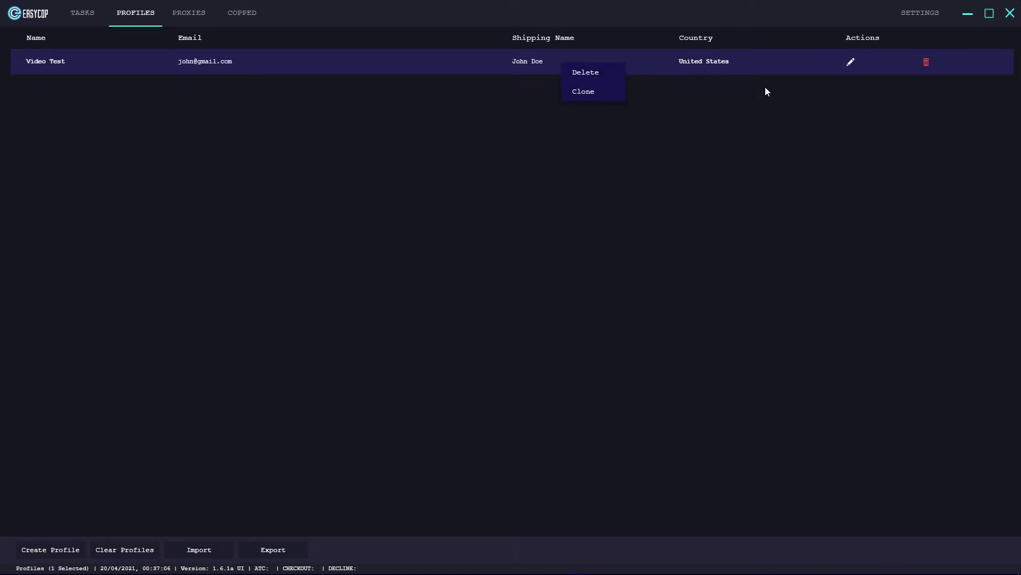
{"action": "left_click", "coordinate": [591, 94]}
{"action": "left_click", "coordinate": [926, 90]}
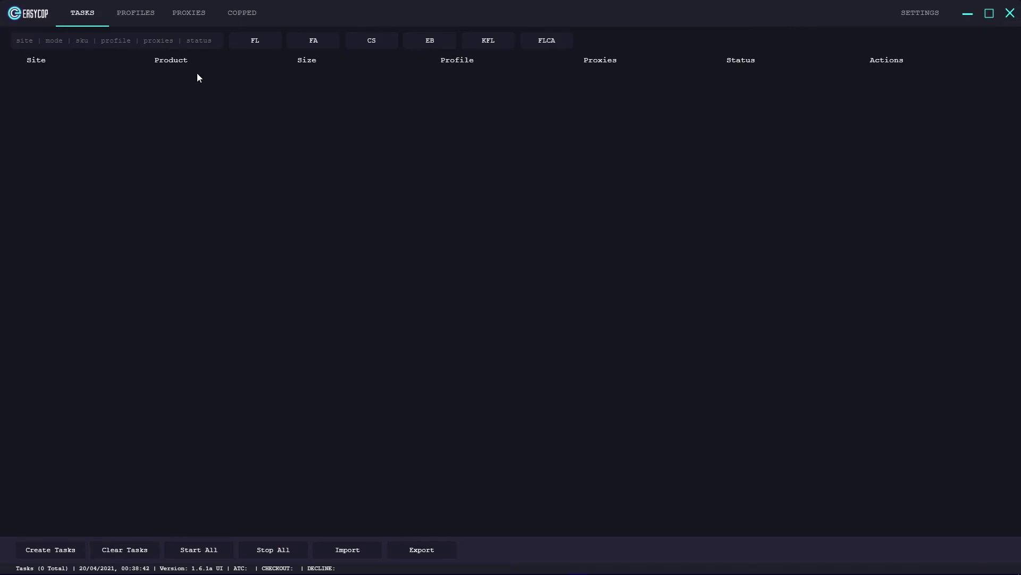
Step: Cycle through the FA, CS, EB, KFL and FLCA site filters, ending on FL
{"action": "type", "text": "footaction"}
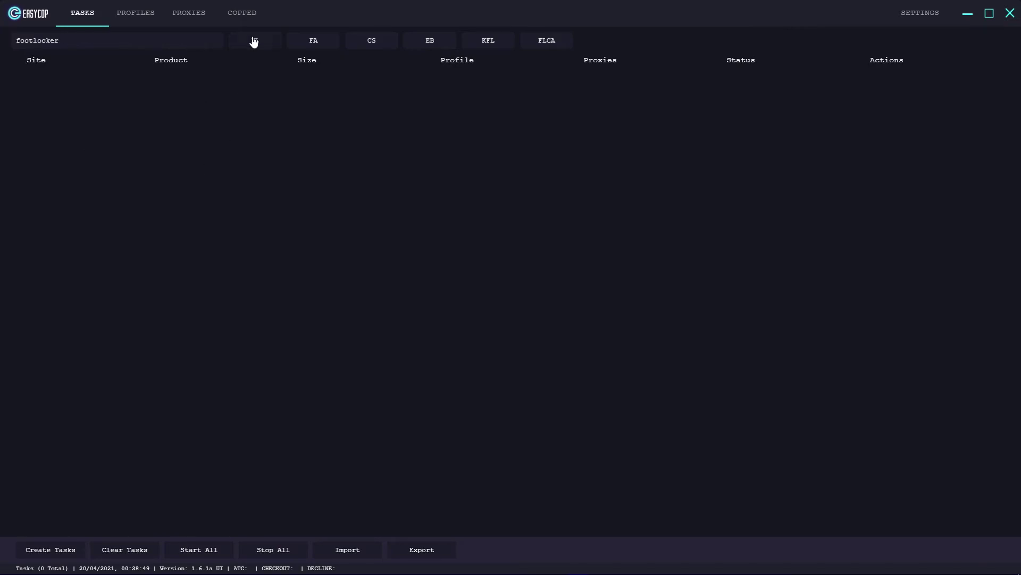
{"action": "left_click", "coordinate": [389, 47]}
{"action": "left_click", "coordinate": [446, 48]}
{"action": "left_click", "coordinate": [483, 47]}
{"action": "left_click", "coordinate": [573, 47]}
{"action": "left_click", "coordinate": [432, 47]}
{"action": "left_click", "coordinate": [322, 46]}
{"action": "left_click", "coordinate": [259, 43]}
Step: Start a Footlocker task using the Video Test profile and SKU 6796876
{"action": "left_click", "coordinate": [66, 549]}
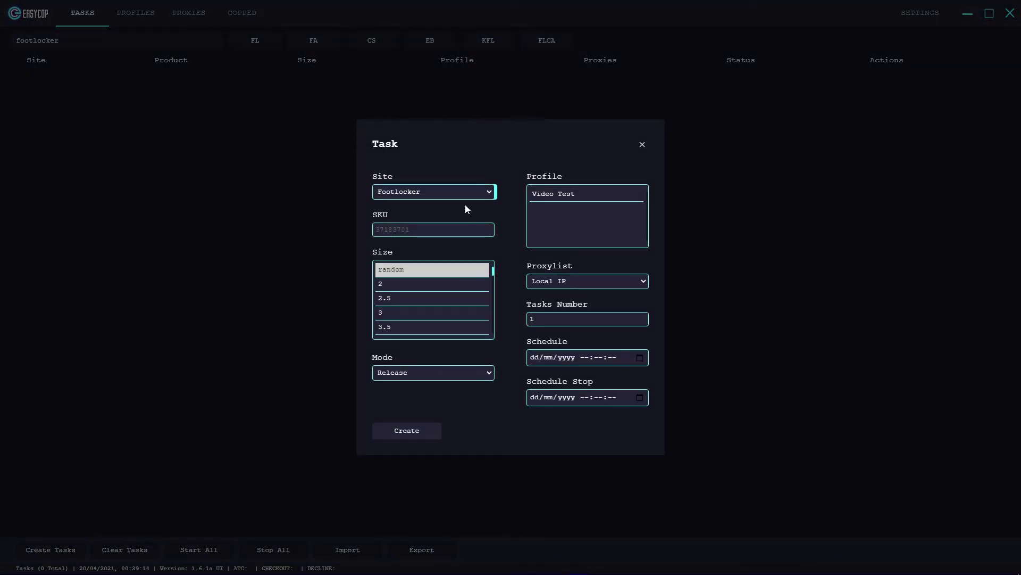
{"action": "left_click", "coordinate": [453, 196]}
{"action": "left_click", "coordinate": [455, 190]}
{"action": "left_click", "coordinate": [457, 192]}
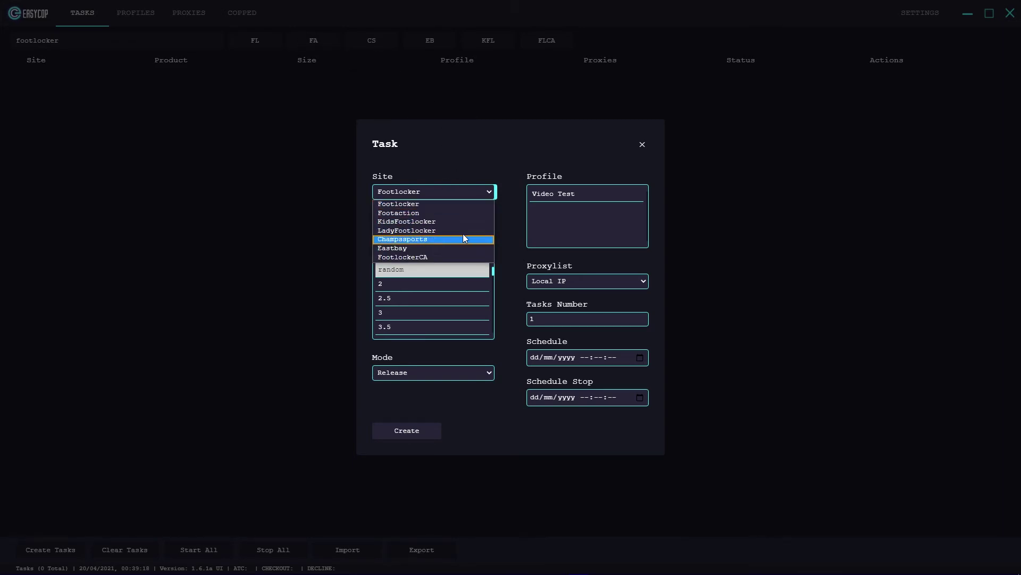
{"action": "left_click", "coordinate": [479, 181]}
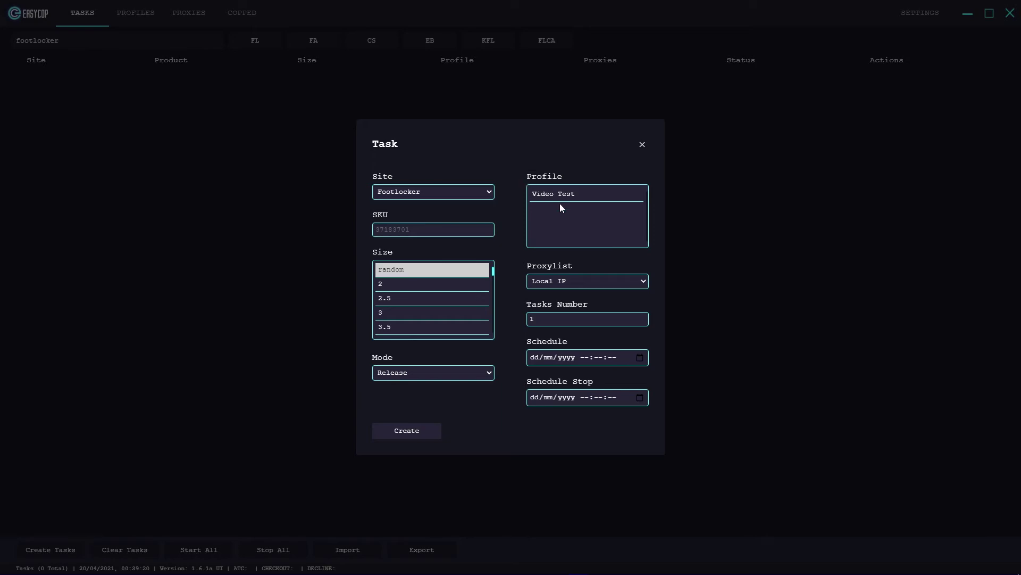
{"action": "left_click", "coordinate": [569, 194]}
{"action": "left_click", "coordinate": [426, 234]}
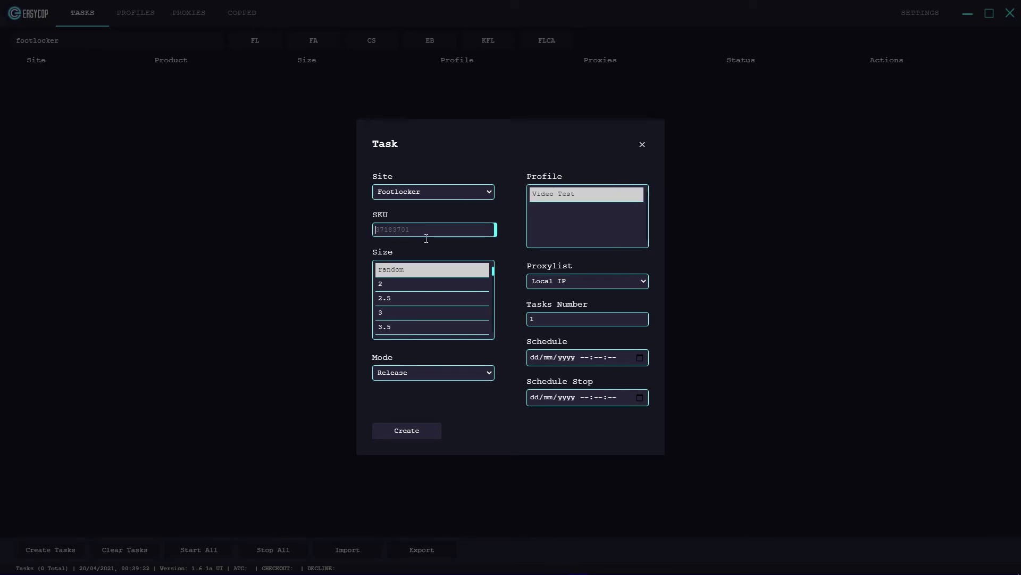
{"action": "type", "text": "6796876"}
Step: Select sizes 2, 2.5, 3 and 3.5 for the task
{"action": "scroll", "coordinate": [447, 298], "scroll_direction": "down", "scroll_amount": 3}
{"action": "scroll", "coordinate": [429, 305], "scroll_direction": "up", "scroll_amount": 3}
{"action": "left_click", "coordinate": [429, 304]}
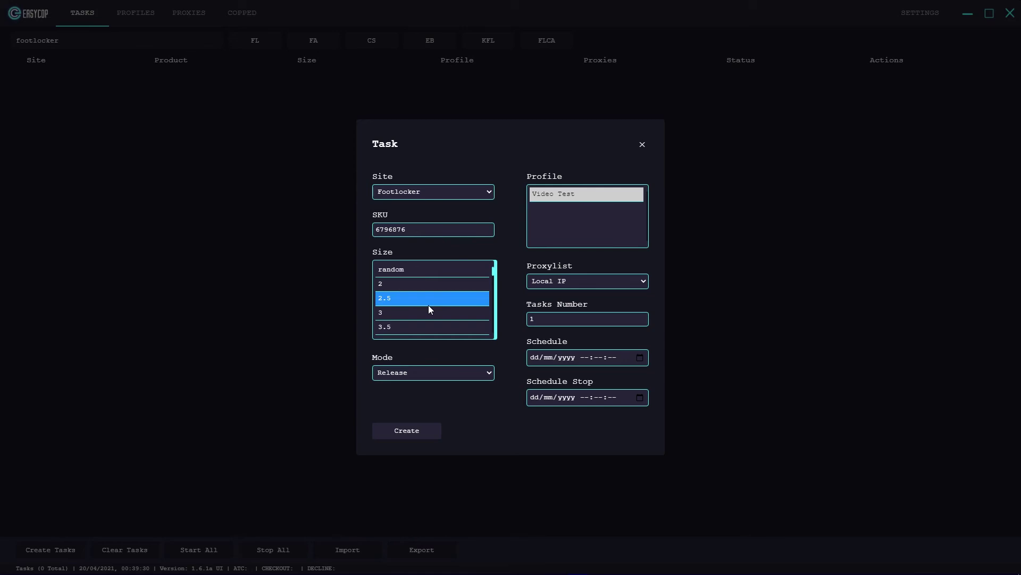
{"action": "left_click", "coordinate": [438, 314]}
{"action": "left_click", "coordinate": [440, 299], "text": "ctrl"}
{"action": "left_click", "coordinate": [444, 283], "text": "ctrl"}
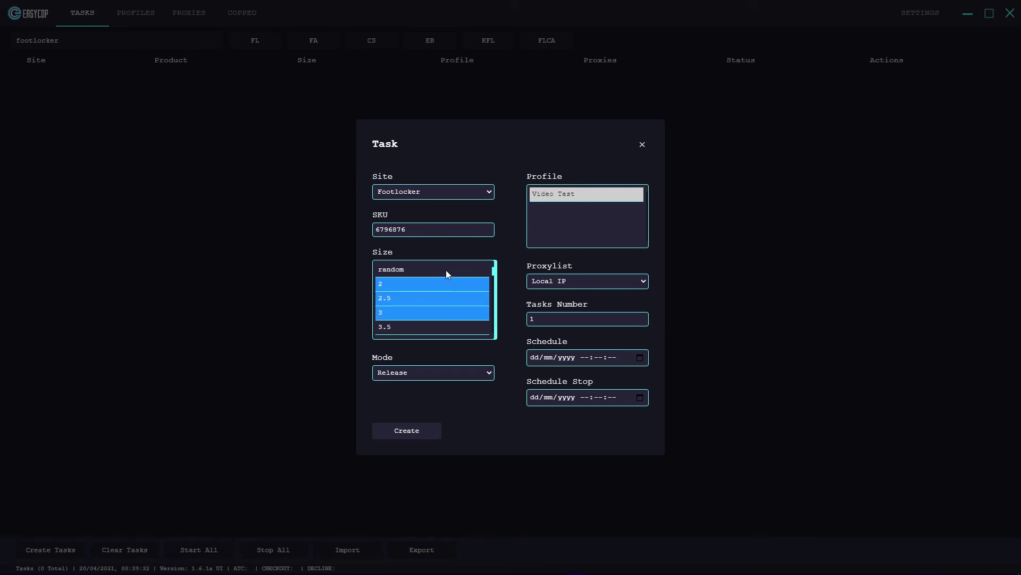
{"action": "left_click", "coordinate": [426, 327], "text": "ctrl"}
Step: Keep Release mode, assign the video test proxy list, and create the task
{"action": "scroll", "coordinate": [440, 297], "scroll_direction": "down", "scroll_amount": 5}
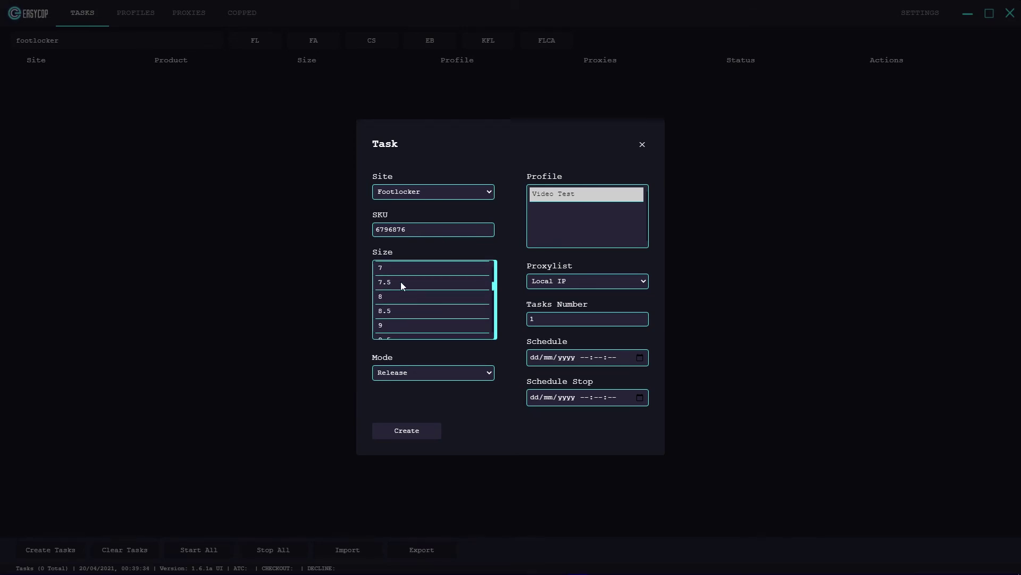
{"action": "left_click", "coordinate": [427, 374]}
{"action": "left_click", "coordinate": [405, 388]}
{"action": "left_click", "coordinate": [602, 279]}
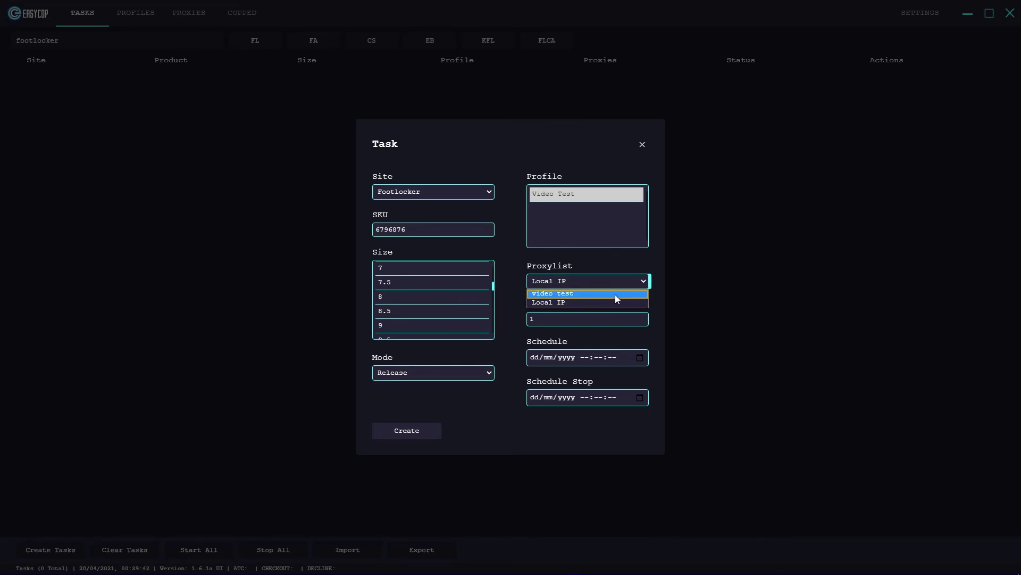
{"action": "left_click", "coordinate": [557, 293]}
{"action": "left_click", "coordinate": [629, 325]}
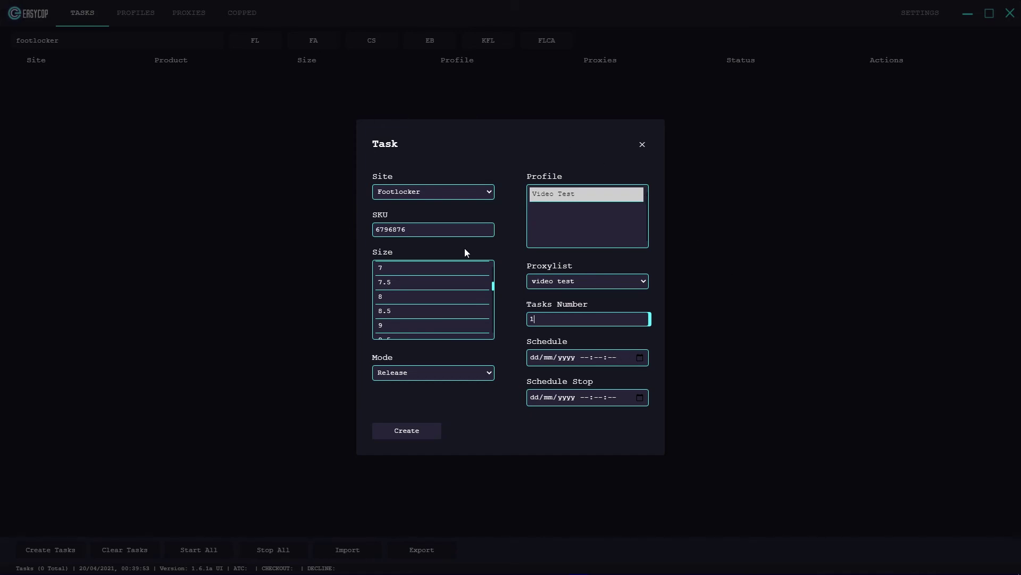
{"action": "left_click", "coordinate": [424, 435]}
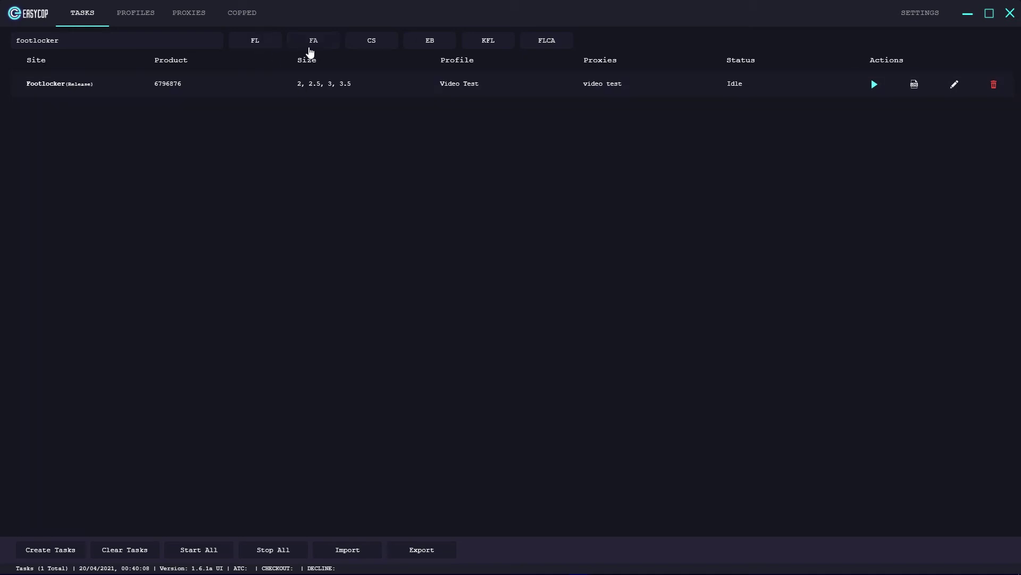
{"action": "left_click", "coordinate": [314, 45]}
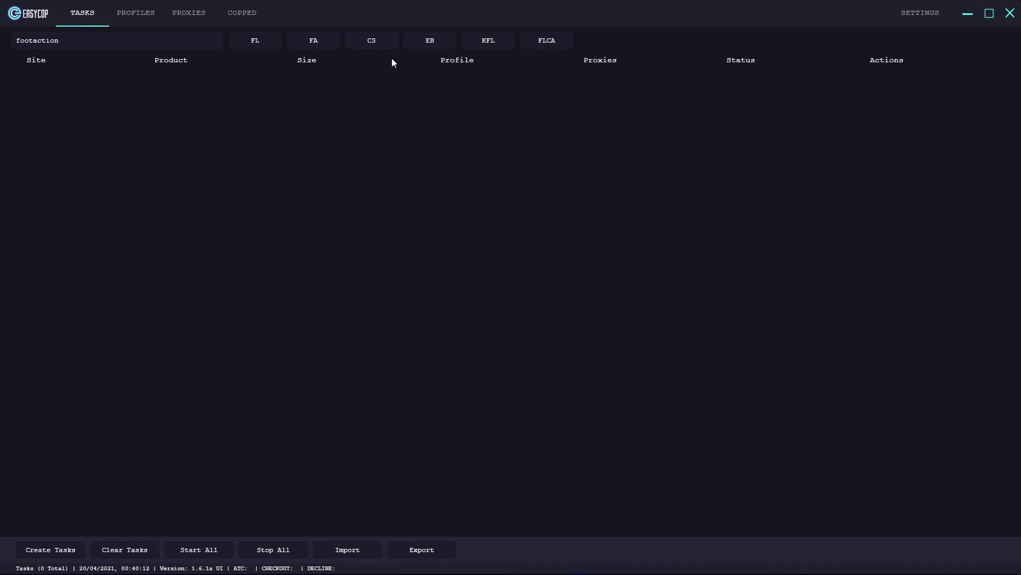
{"action": "left_click", "coordinate": [263, 51]}
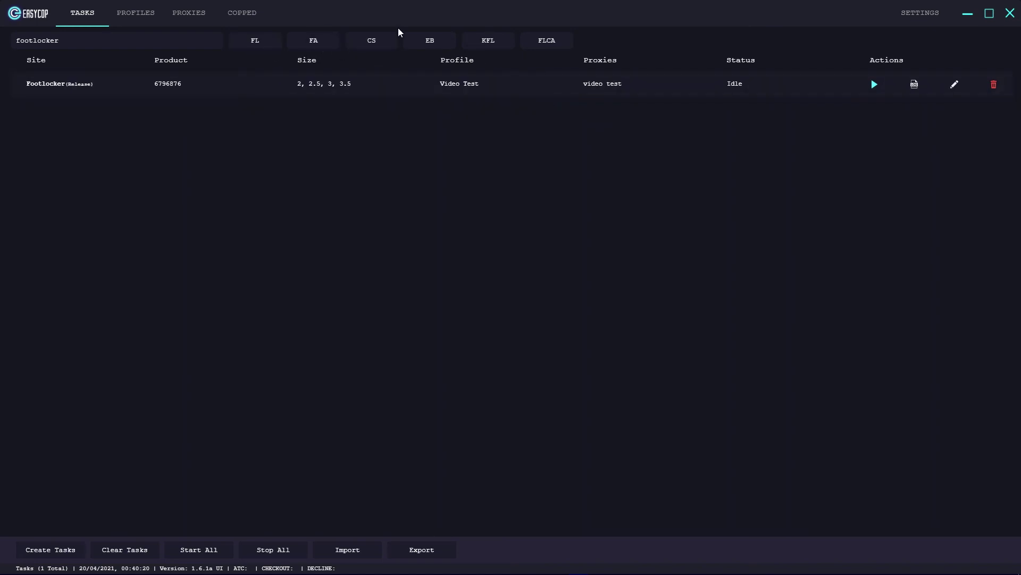
{"action": "left_click", "coordinate": [356, 47]}
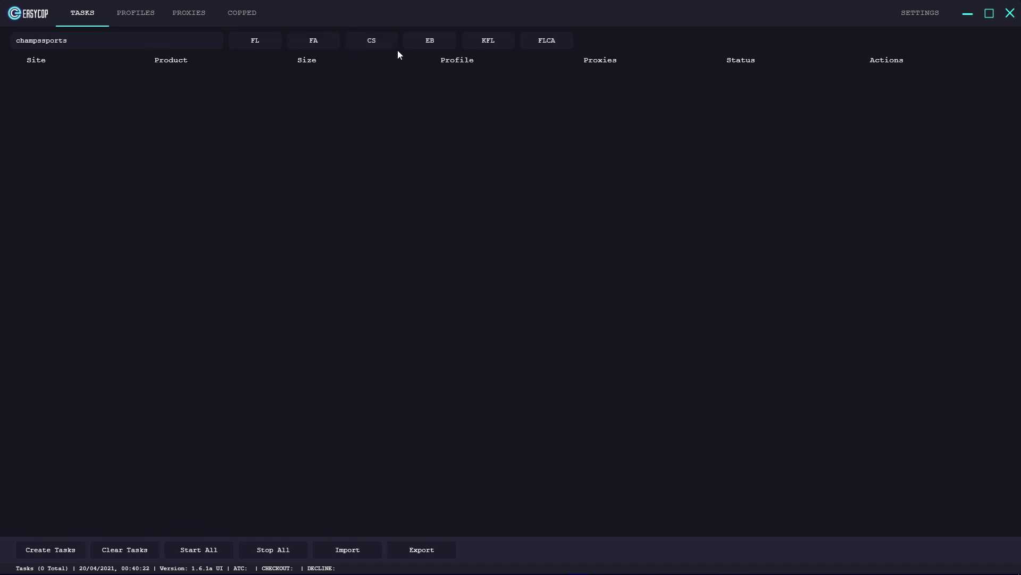
{"action": "left_click", "coordinate": [427, 46]}
{"action": "left_click", "coordinate": [355, 49]}
{"action": "left_click", "coordinate": [277, 41]}
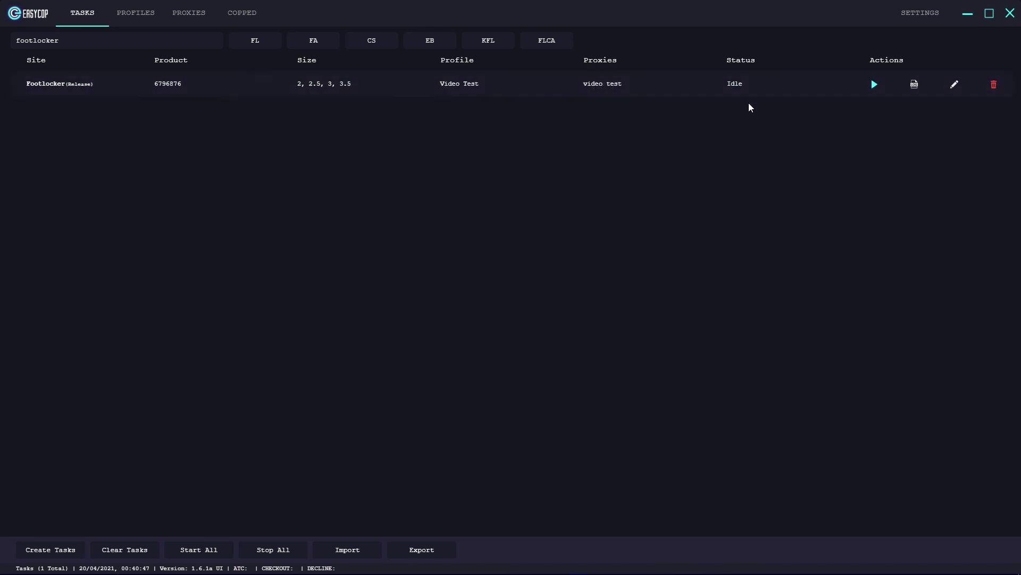
Step: Open the Footlocker task's settings, then clone it and delete the duplicate
{"action": "left_click", "coordinate": [960, 91]}
{"action": "left_click", "coordinate": [955, 85]}
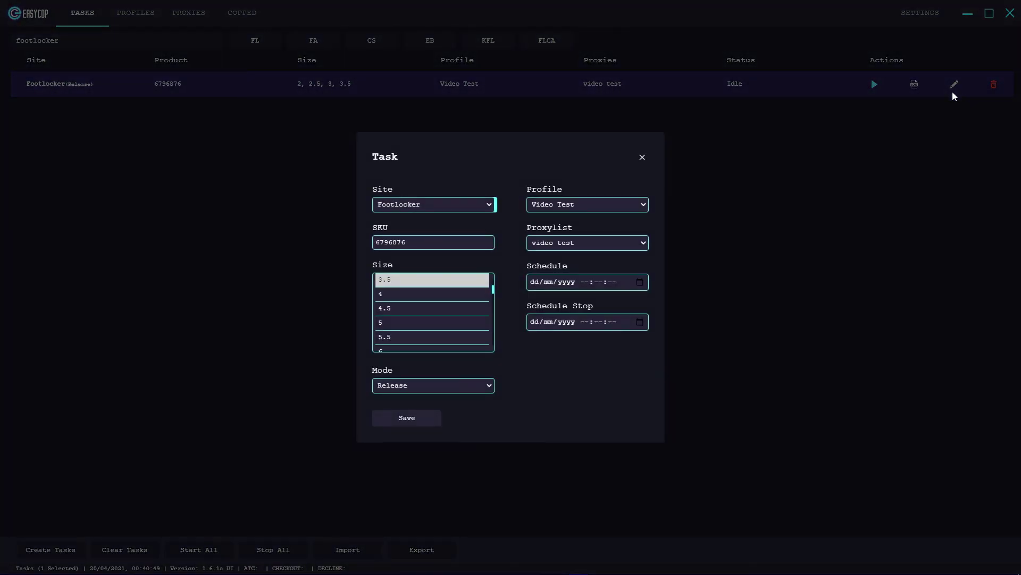
{"action": "left_click", "coordinate": [952, 92]}
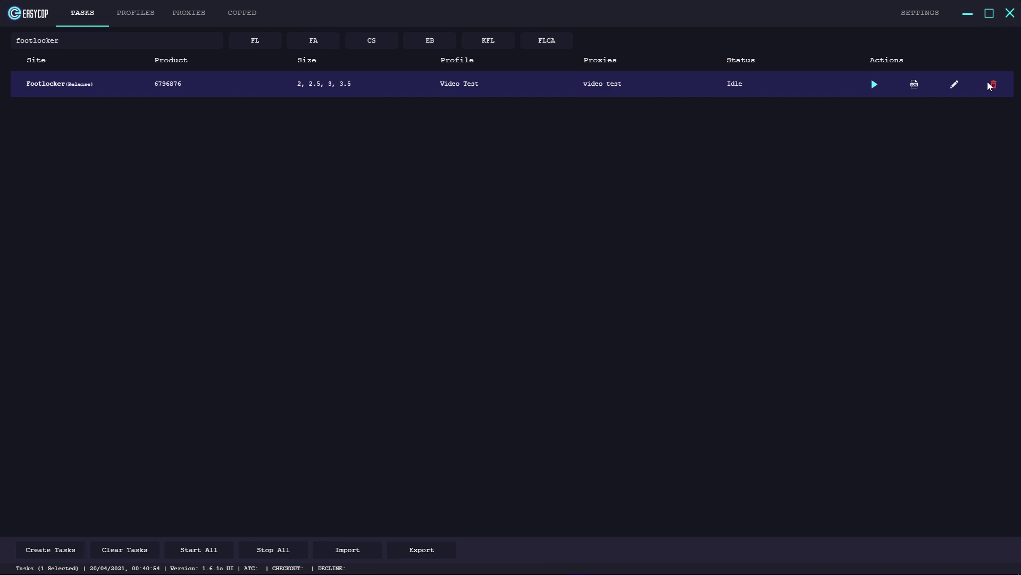
{"action": "right_click", "coordinate": [787, 89]}
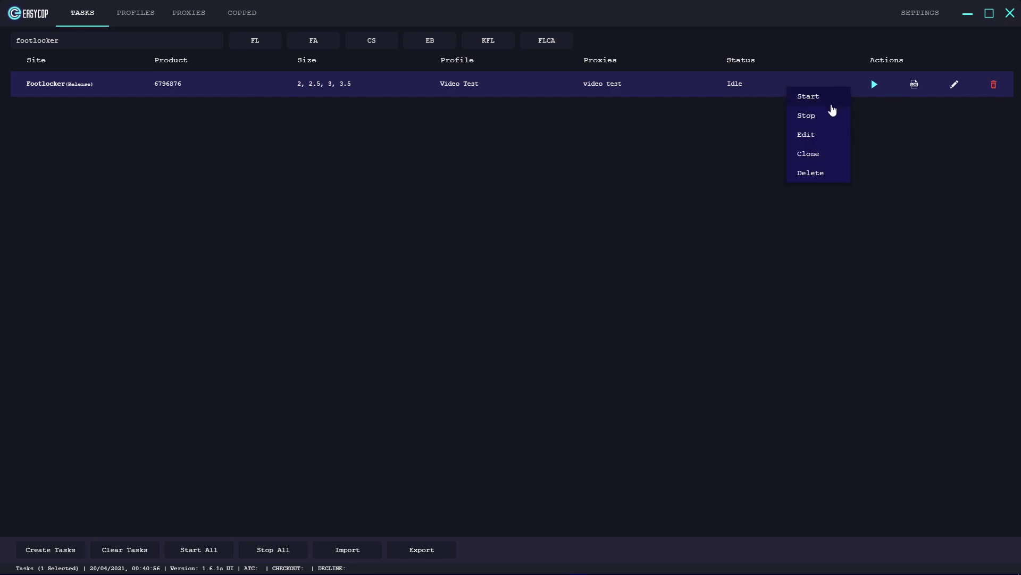
{"action": "left_click", "coordinate": [820, 156]}
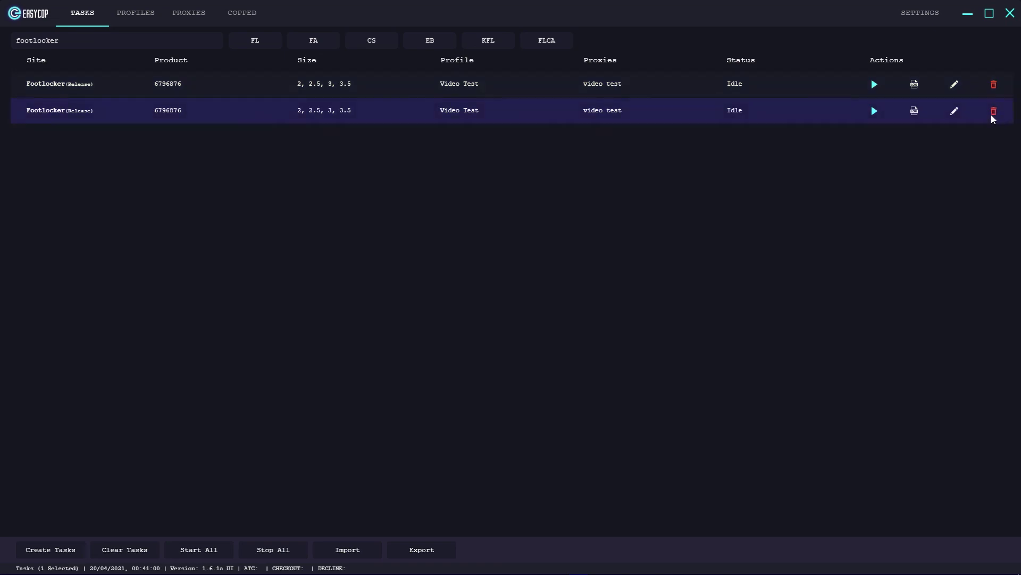
{"action": "left_click", "coordinate": [994, 111]}
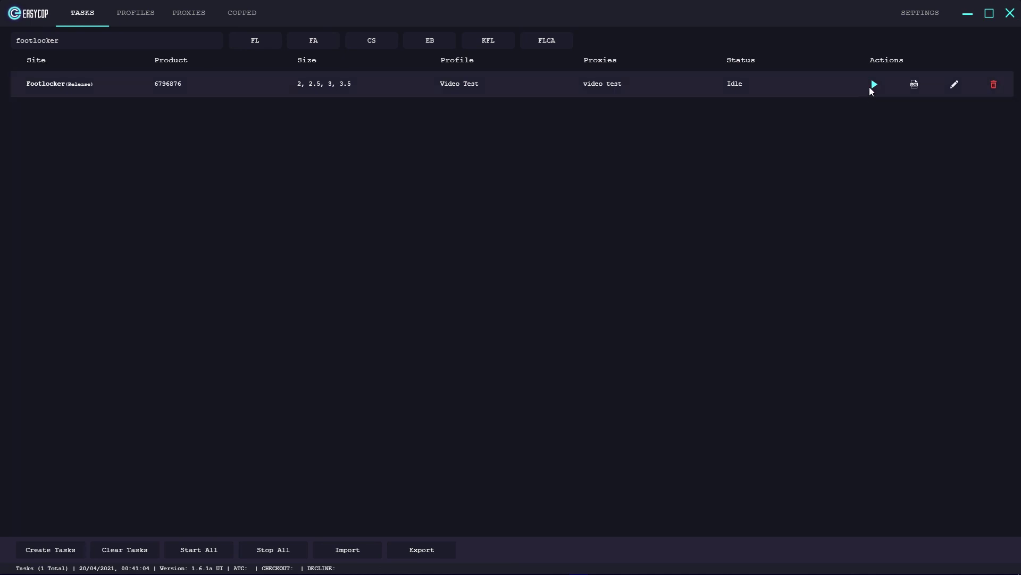
Step: Run the remaining Footlocker task, then stop it
{"action": "left_click", "coordinate": [851, 93]}
{"action": "left_click", "coordinate": [876, 85]}
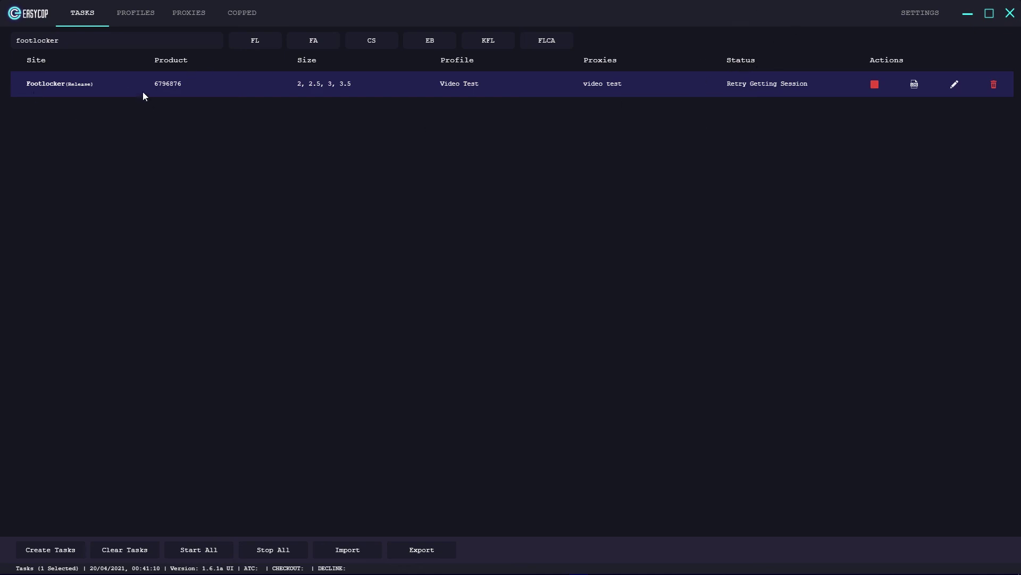
{"action": "left_click", "coordinate": [876, 85]}
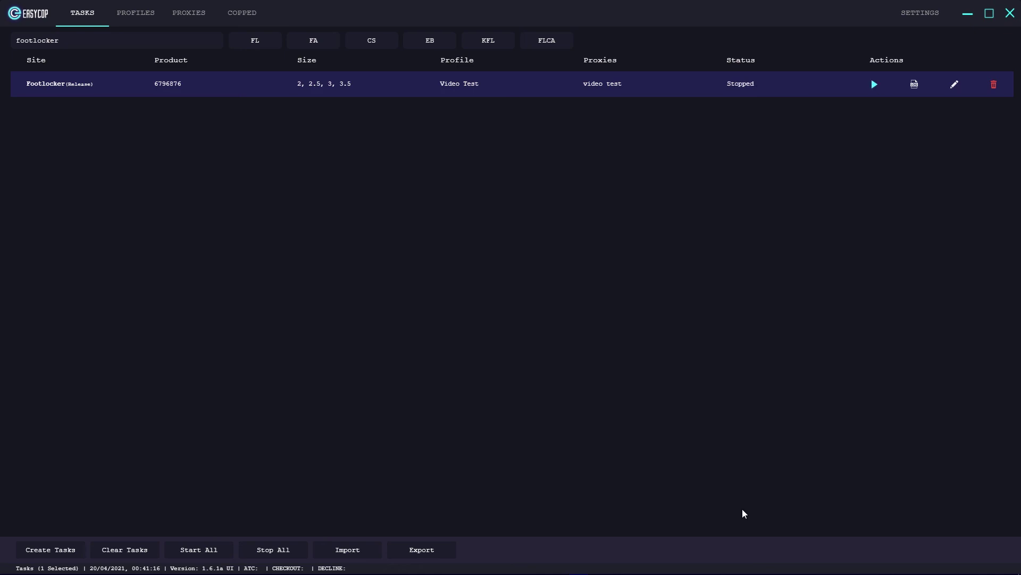